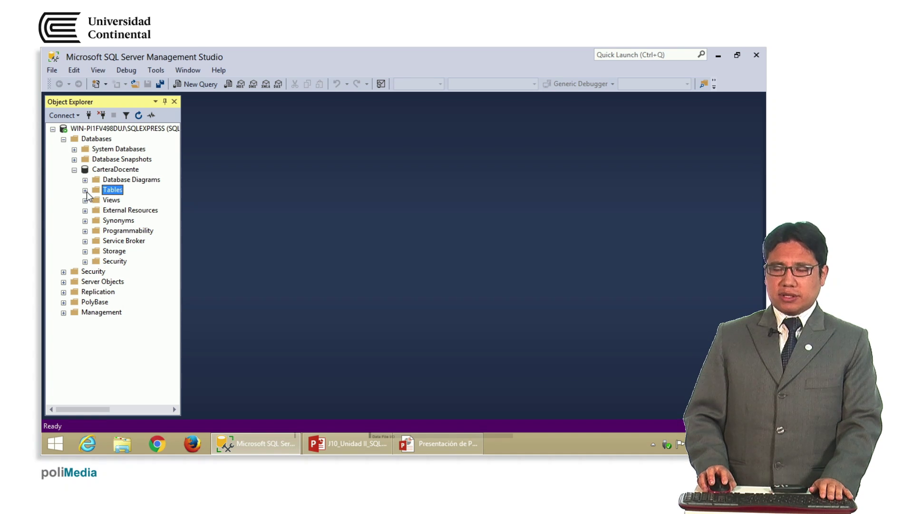
Expand the CarteraDocente database's Tables folder and examine the Docente entity on the PowerPoint logical design slide.
left_click(86, 190)
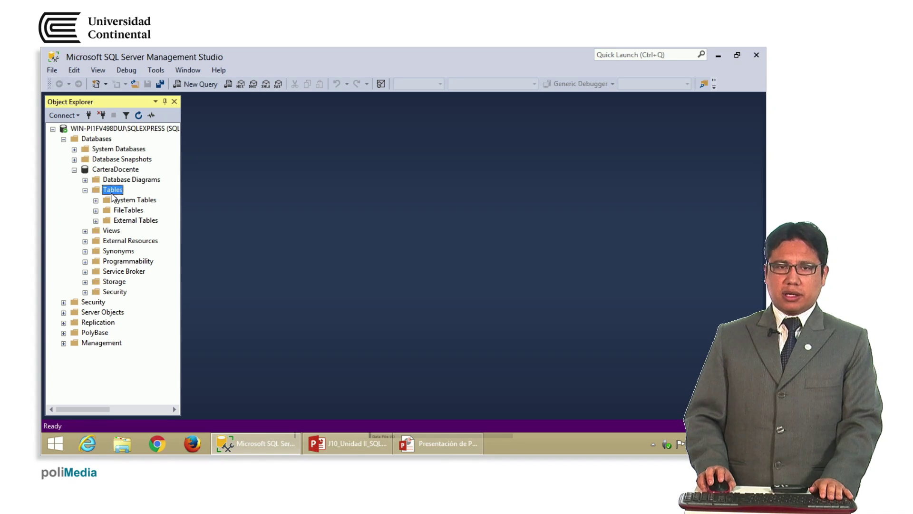
key("alt+Tab")
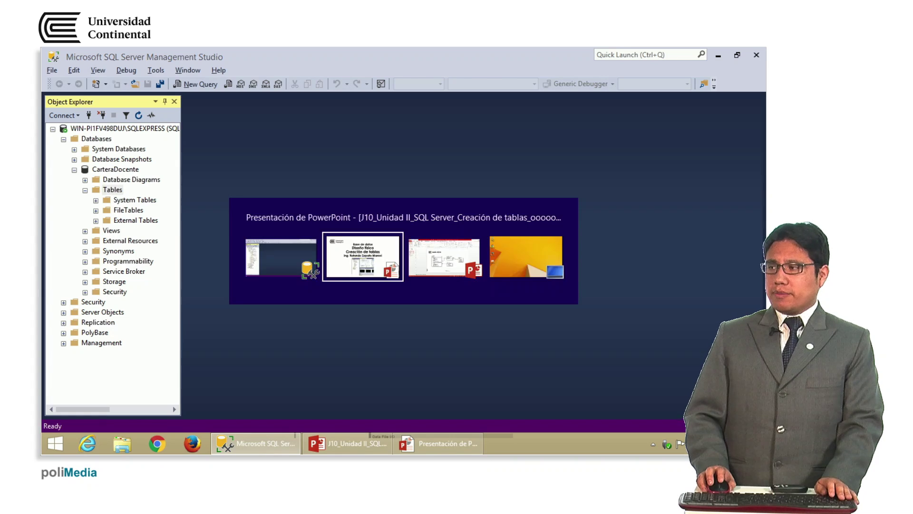
key("Right")
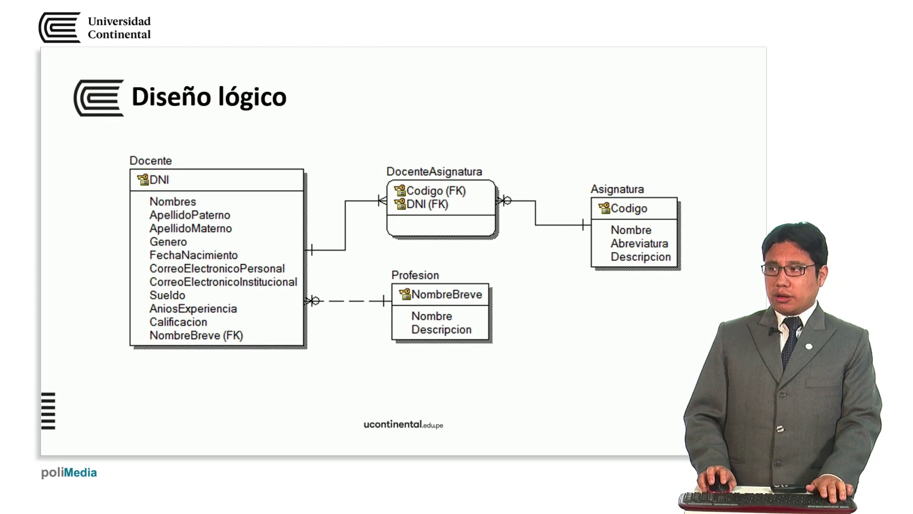
left_click_drag(117, 144, 197, 184)
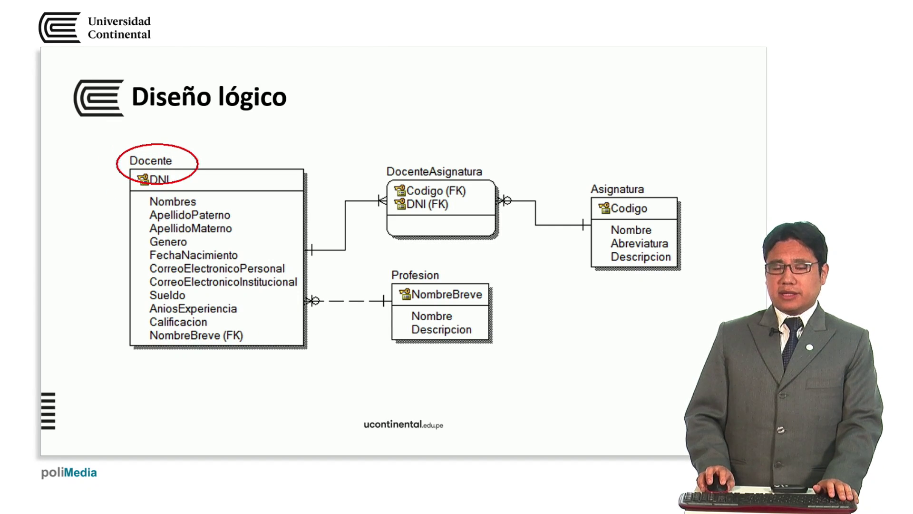
key("e")
key("alt+Tab")
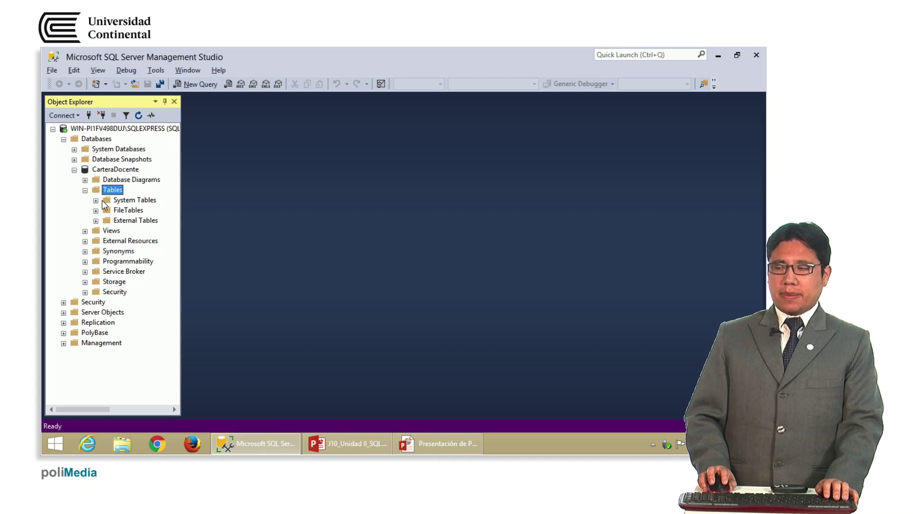
key("alt+Tab")
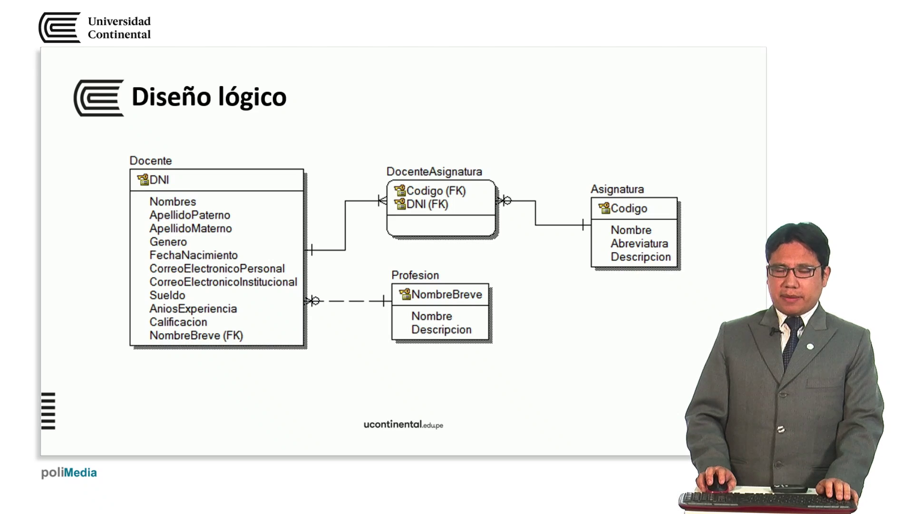
key("alt+Tab")
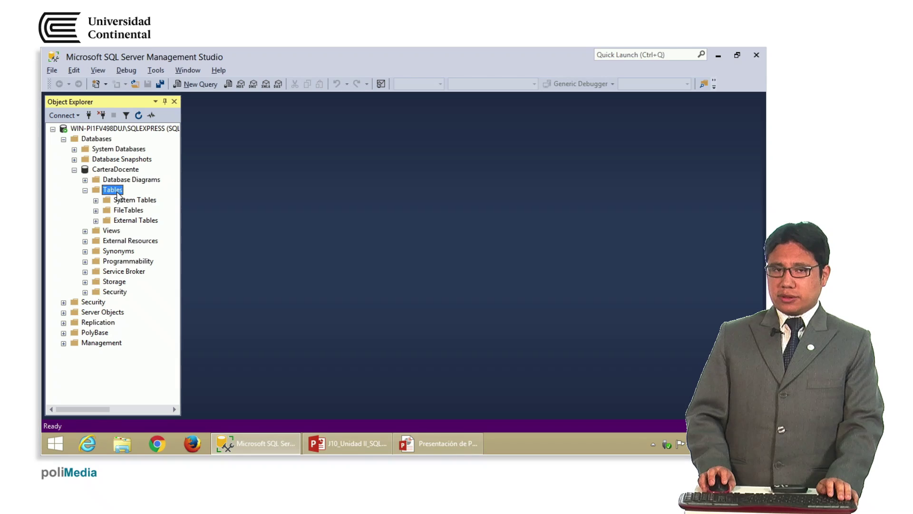
Start a new table in CarteraDocente and fit the designer window beside the Docente entity on the slide.
right_click(116, 191)
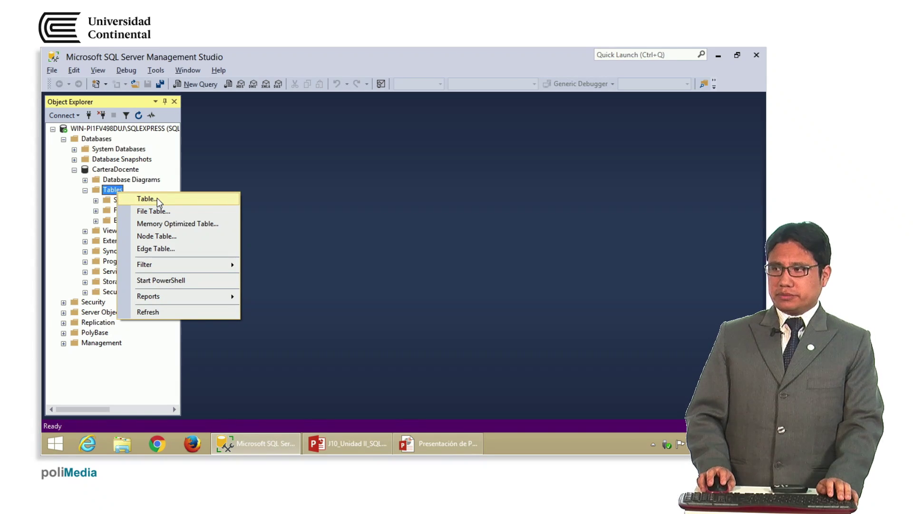
left_click(157, 199)
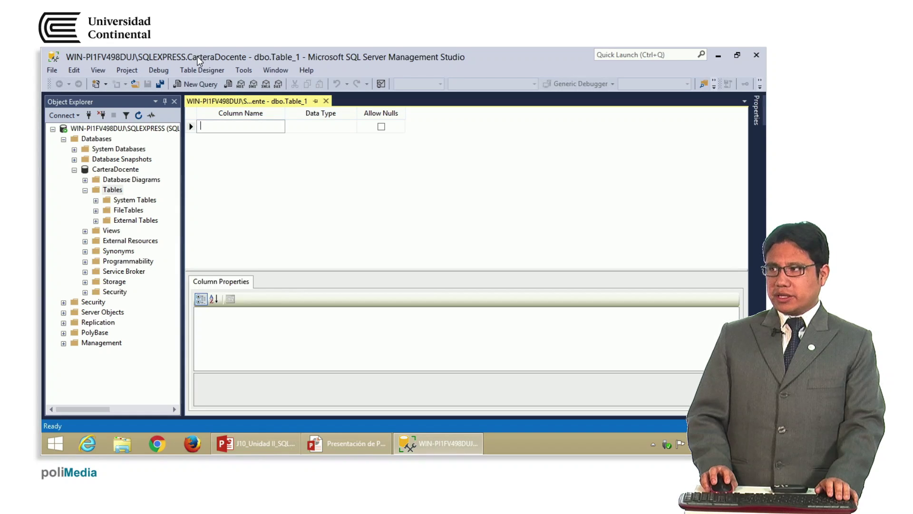
left_click_drag(197, 56, 766, 181)
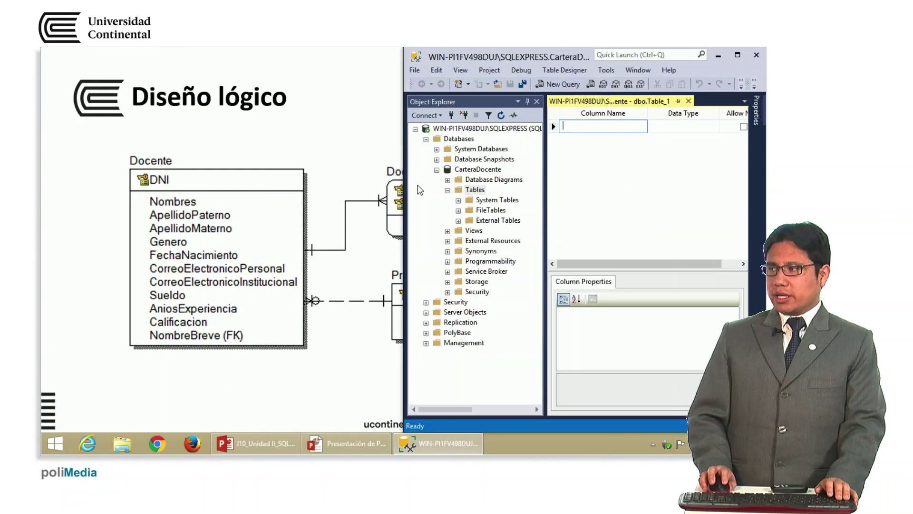
left_click_drag(404, 200, 299, 201)
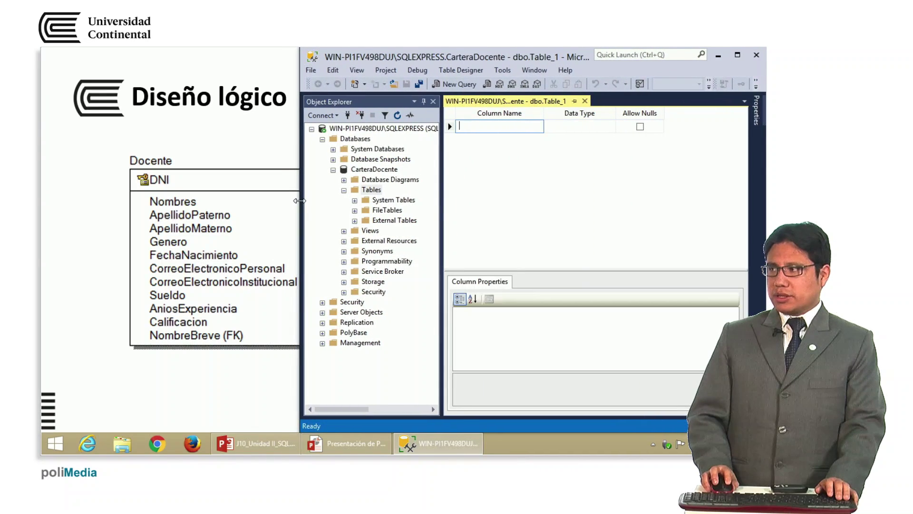
left_click_drag(441, 204, 415, 206)
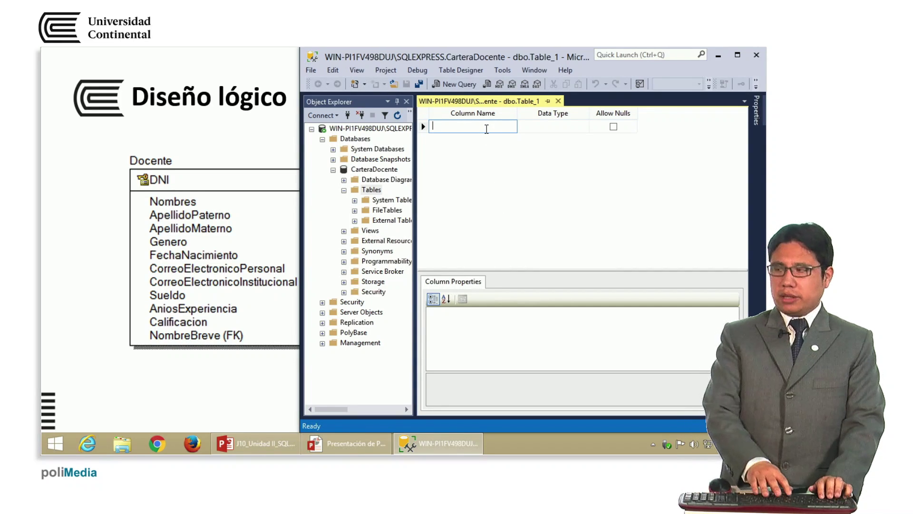
Add the columns DNI, Nombres and ApellidoPaterno to the new table.
type("D")
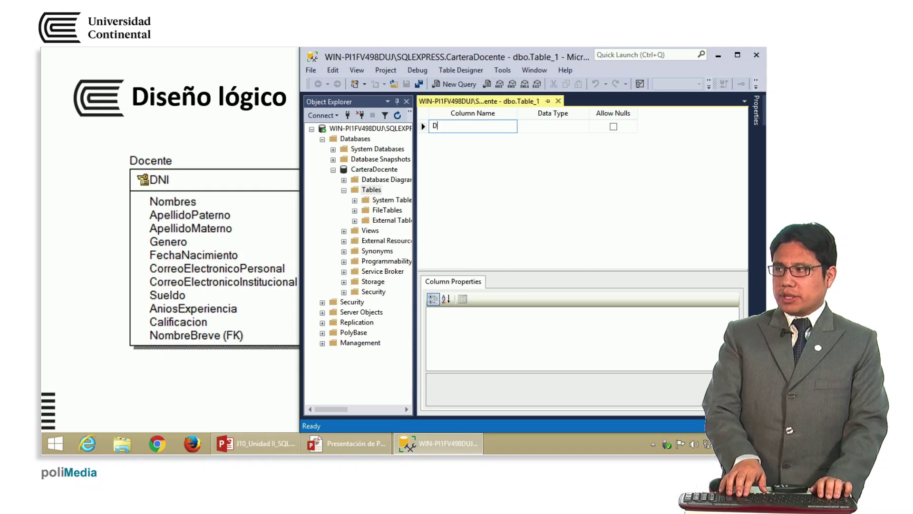
type("NI")
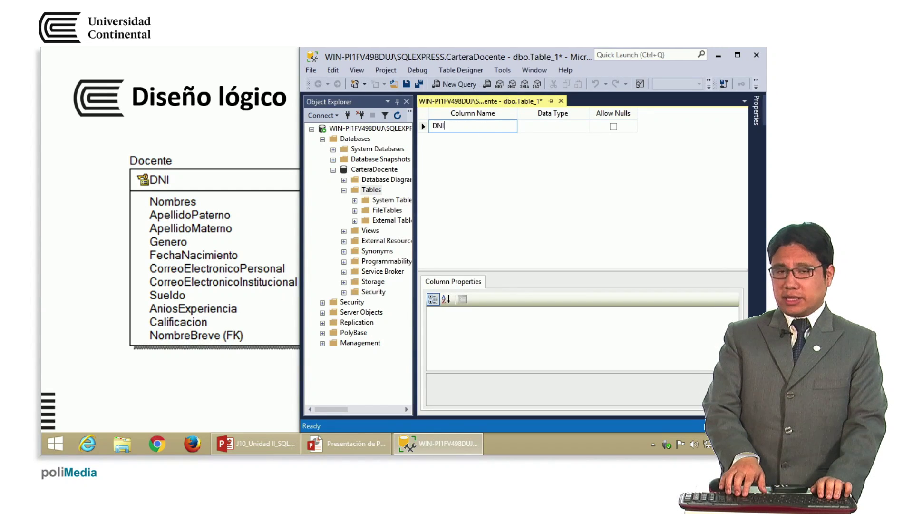
key("Return")
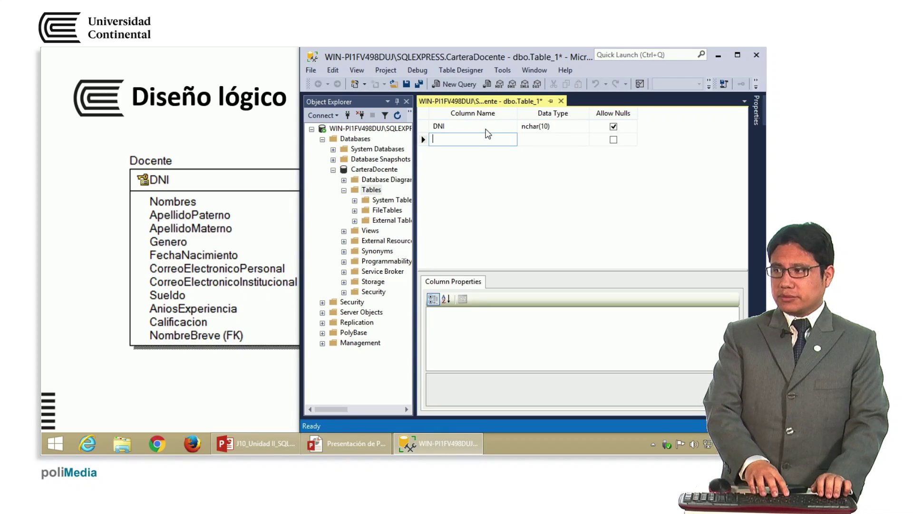
type("Nombres")
key("Return")
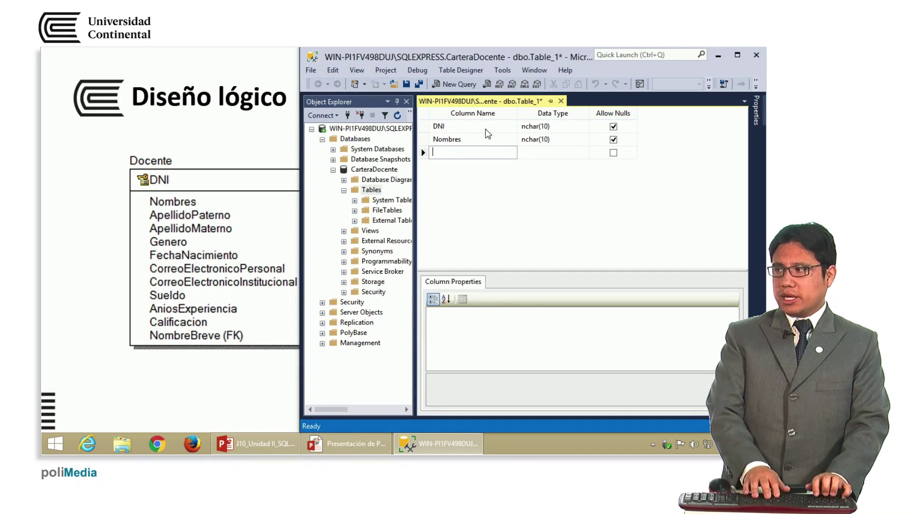
type("ApellidoPaterno")
key("Return")
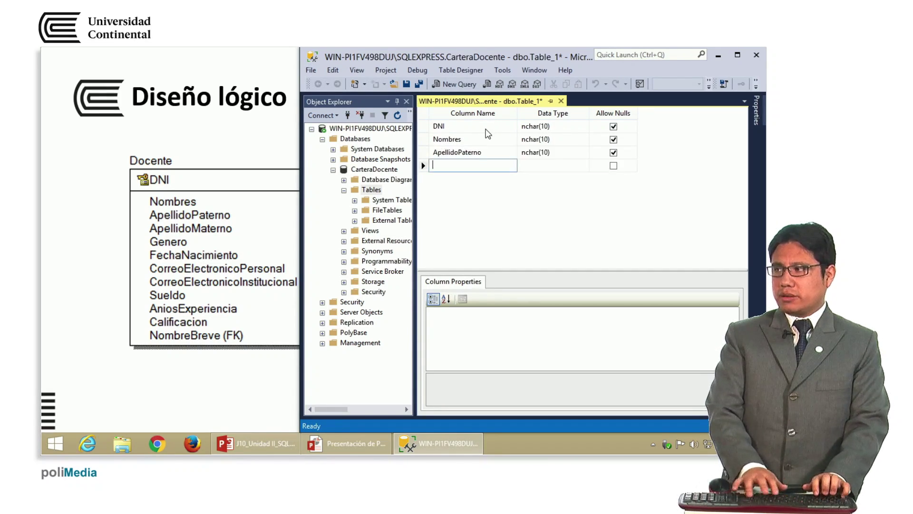
Add the columns ApellidoMaterno, Genero and FechaNacimiento below ApellidoPaterno.
type("ApellidoMaterno")
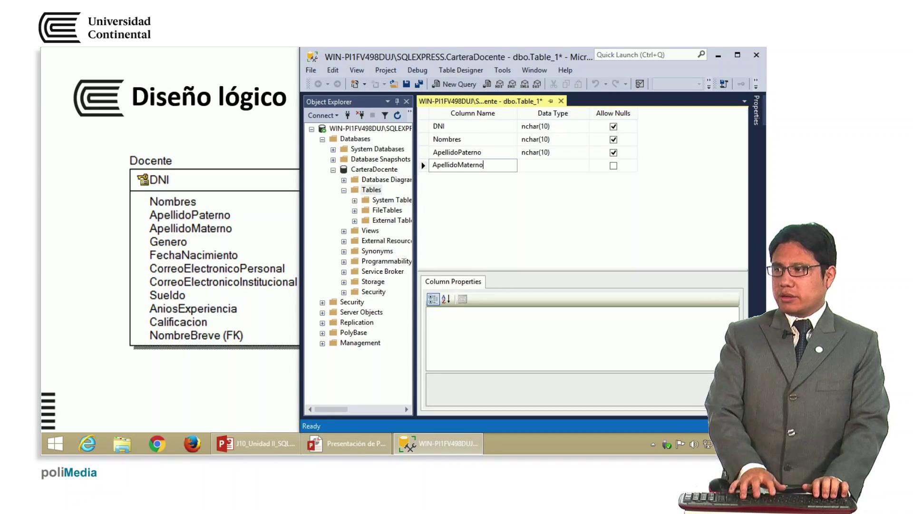
key("Return")
type("Genero")
key("Return")
type("FechaN")
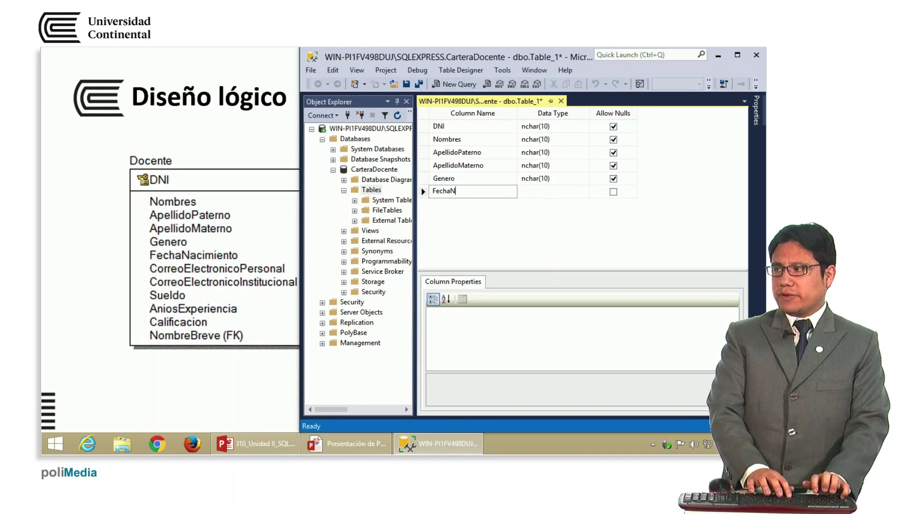
type("acimiento")
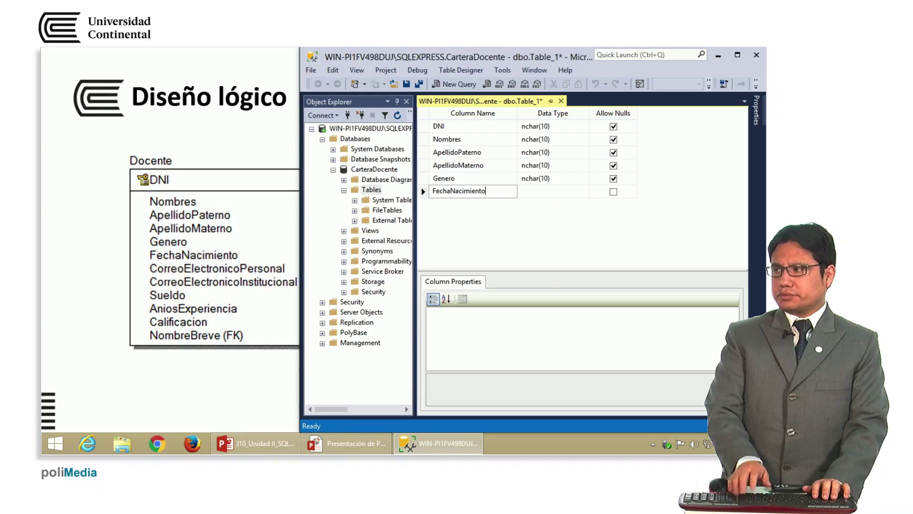
key("Return")
Add the columns CorreoElectronicoPersonal and CorreoElectronicoInstitucional below FechaNacimiento.
type("Cor")
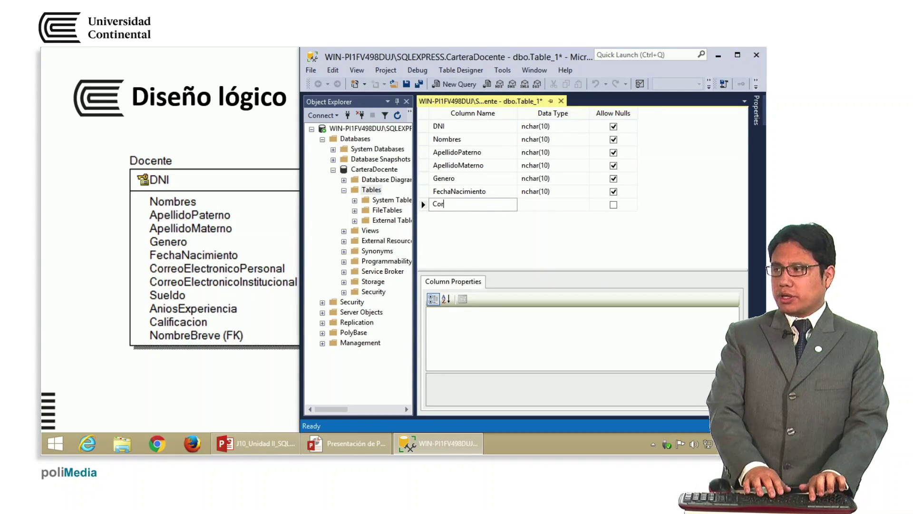
type("reoElectro")
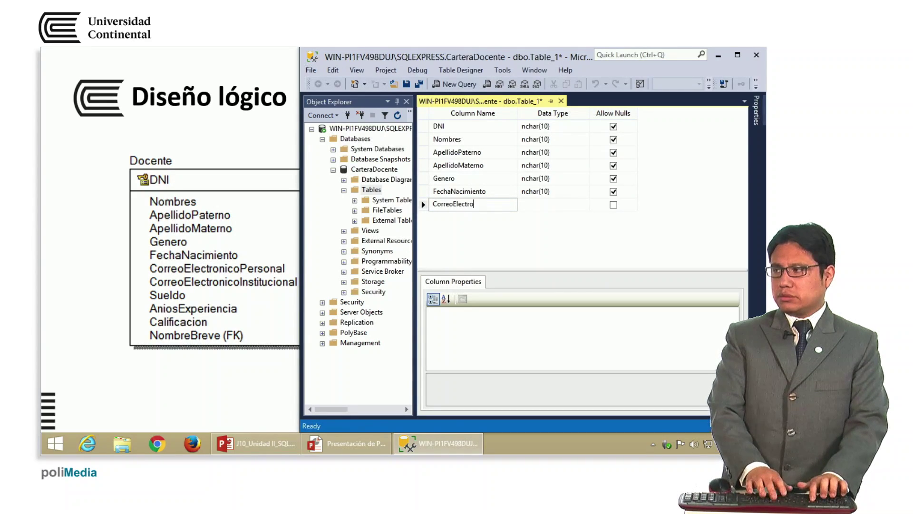
type("nicoPersonal")
key("Return")
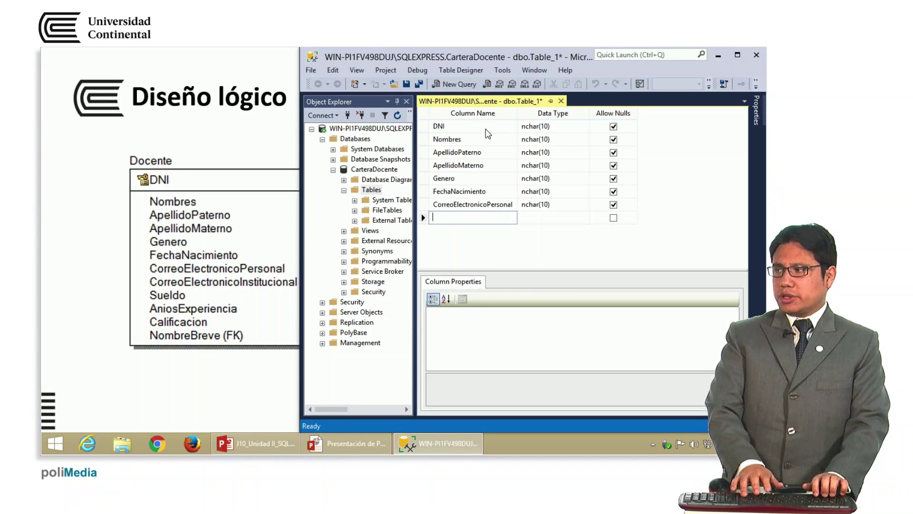
type("Co")
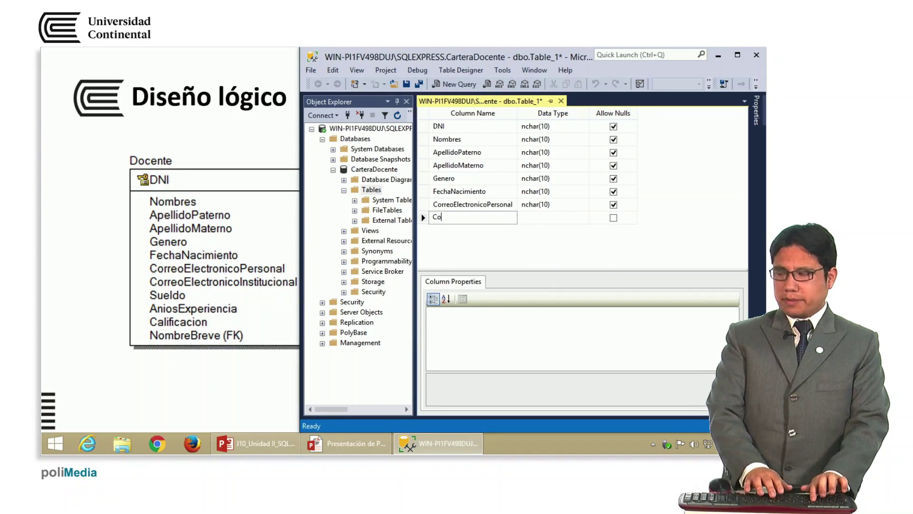
type("rreoElectronicoIn")
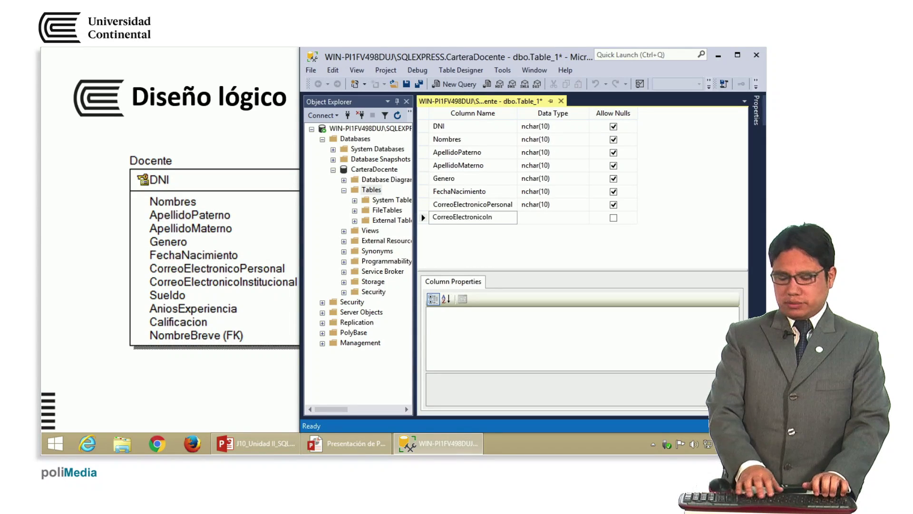
type("stitucional")
key("Return")
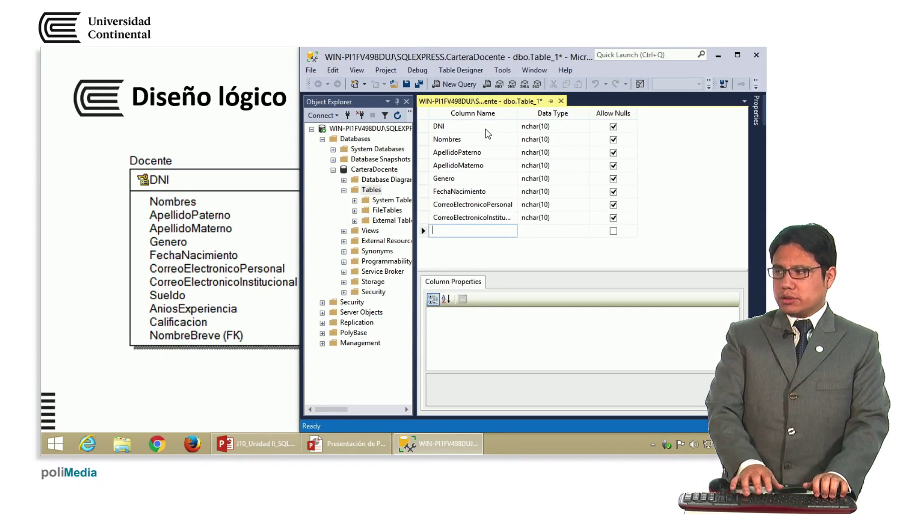
Add the columns Sueldo, AniosExperiencia, Calificacion and NombreBreve, and enlarge the column grid to show every row.
type("Sueldo")
key("Return")
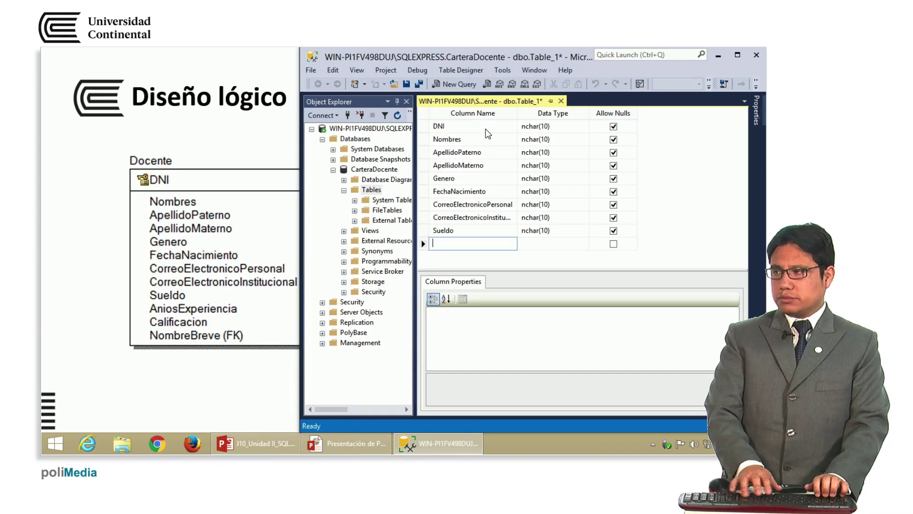
type("AniosExperiencia")
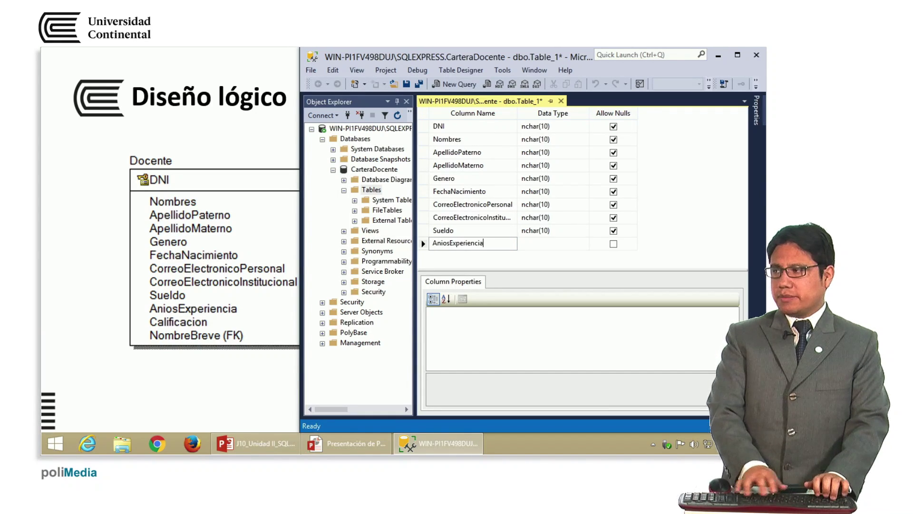
key("Return")
type("Ca")
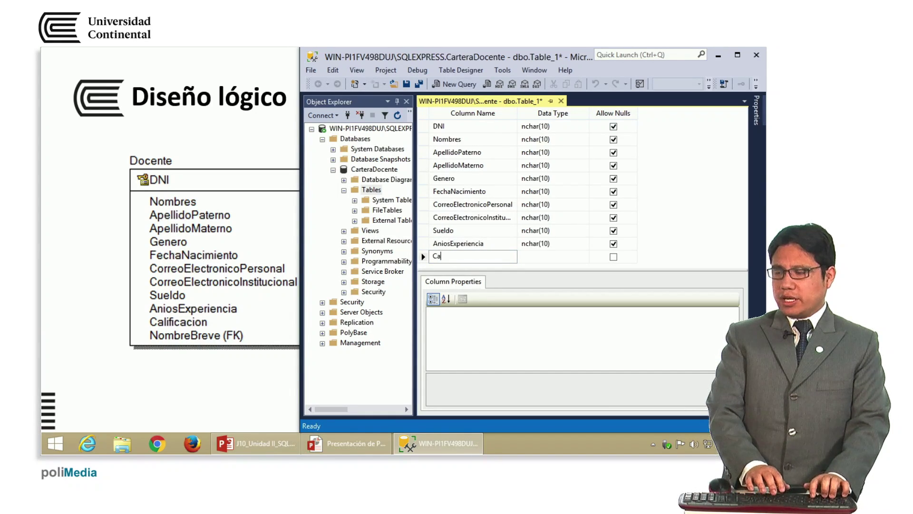
type("lificacion")
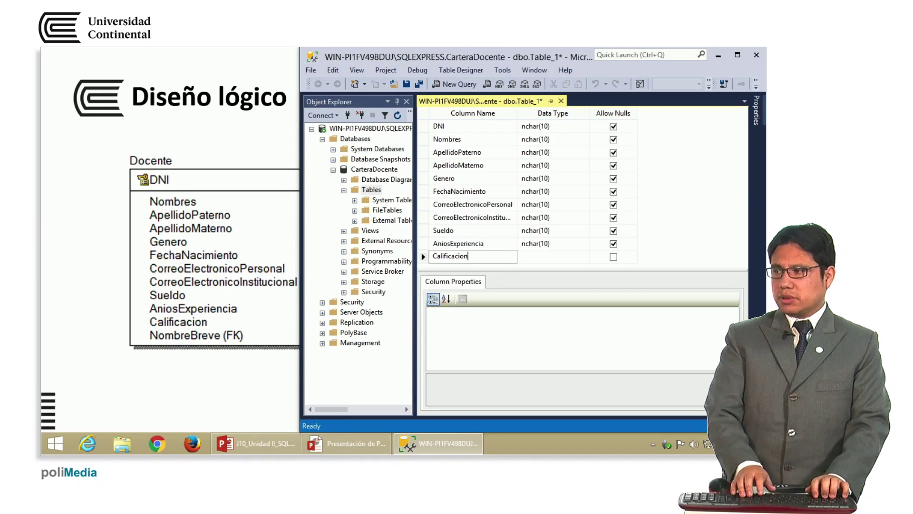
key("Return")
type("NombreBreve")
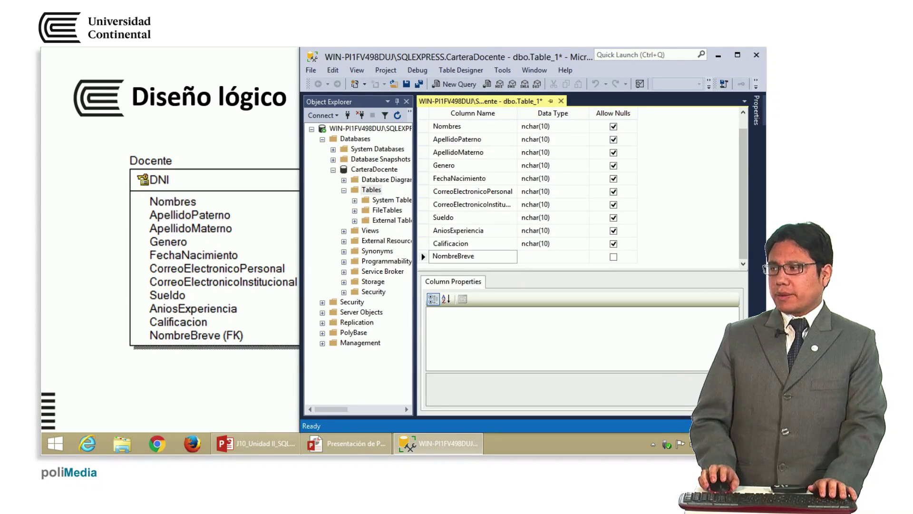
key("Tab")
key("Tab")
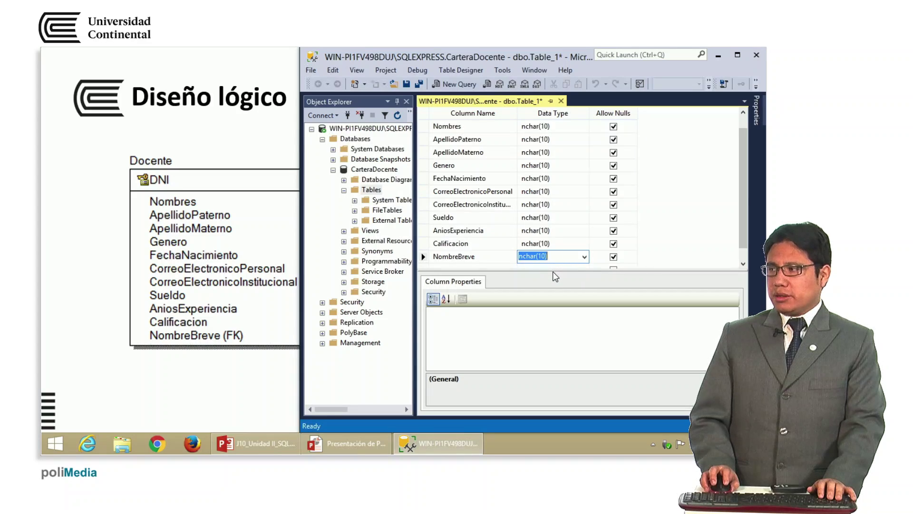
left_click_drag(553, 271, 532, 325)
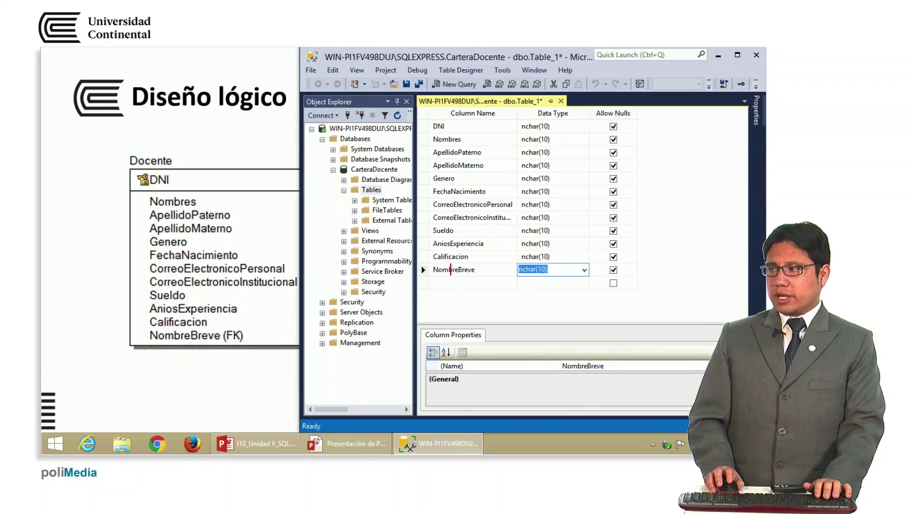
Annotate the screen below the NombreBreve row with the data type categories Cadena, Numerico, Fecha and Logico on separate lines.
type("Cadena")
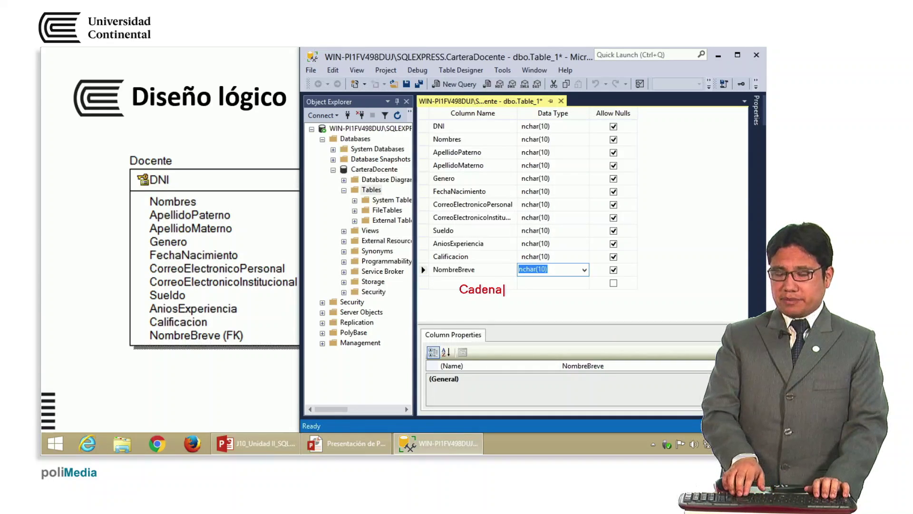
key("Return")
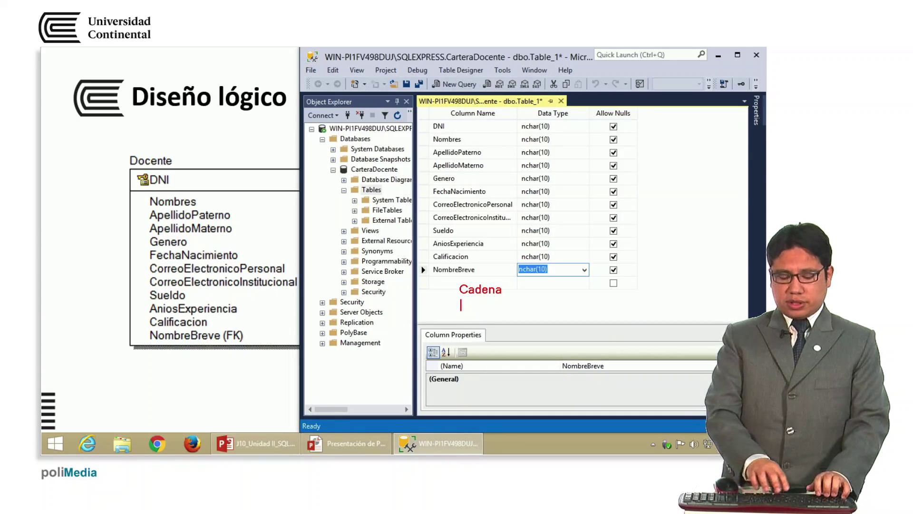
type("Numerico")
key("Return")
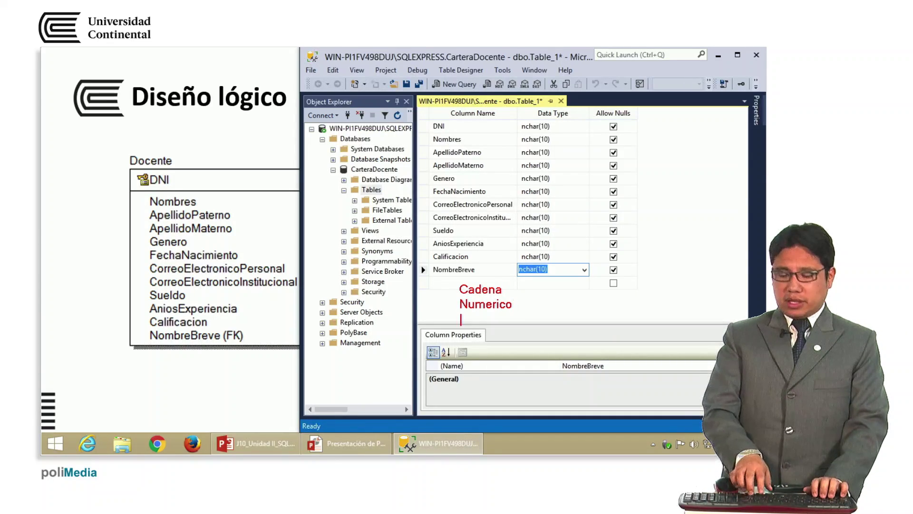
type("Fecha")
key("Return")
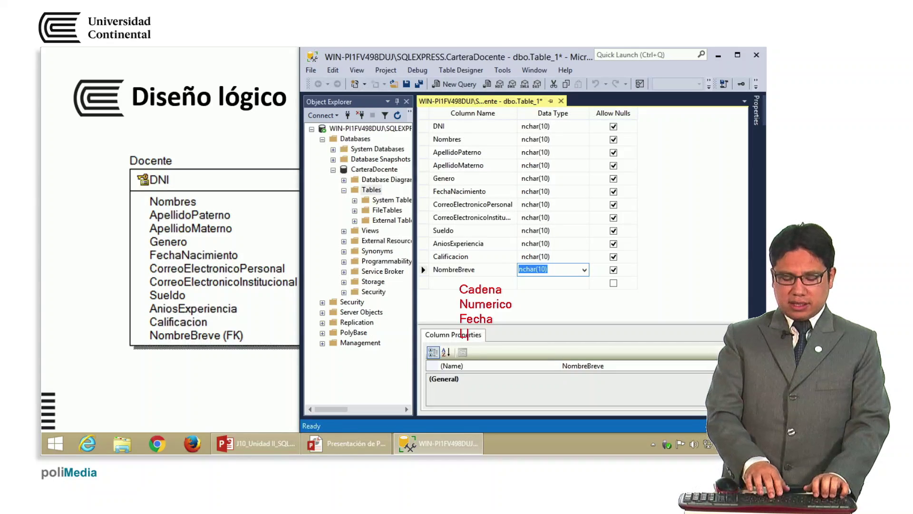
type("Logico")
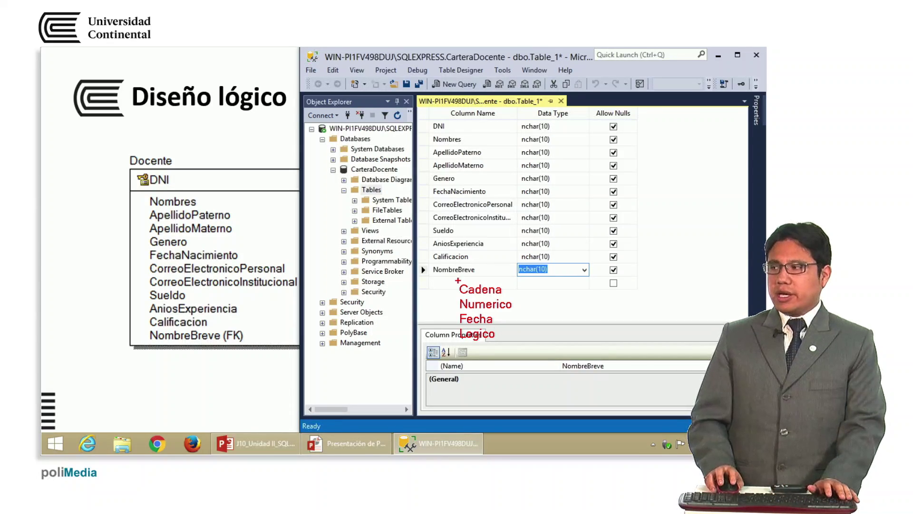
Circle the annotated list of type categories and the Nombres column name in red, and draw an arrow pointing to Cadena.
mouse_move(446, 272)
left_mouse_down()
mouse_move(476, 347)
mouse_move(473, 270)
left_mouse_up()
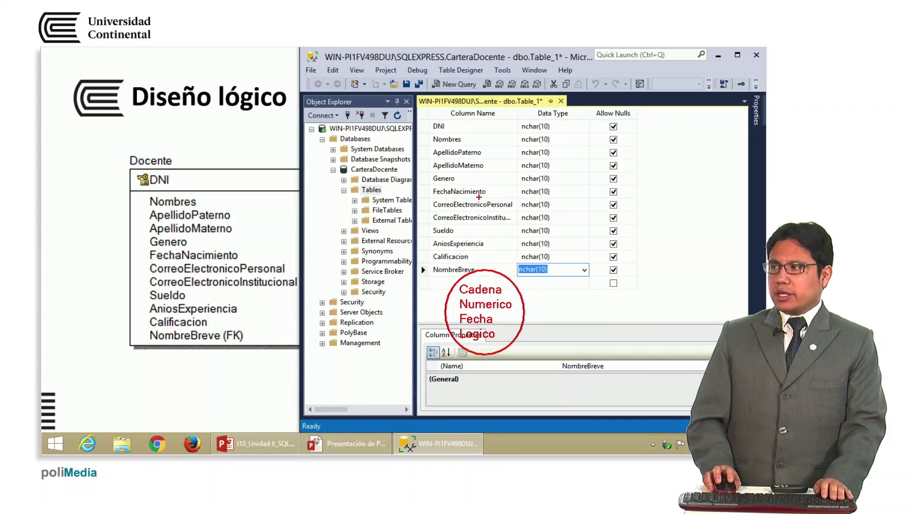
left_click_drag(428, 132, 473, 152)
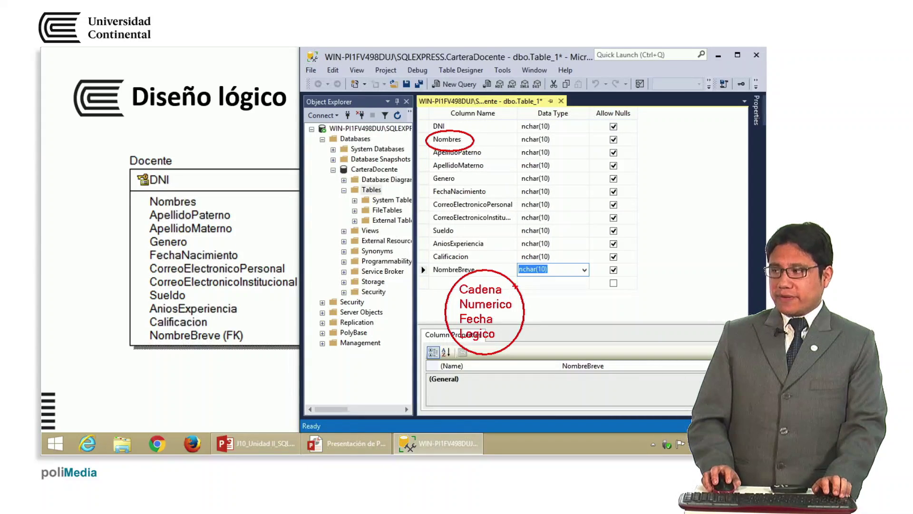
left_click_drag(519, 284, 593, 265)
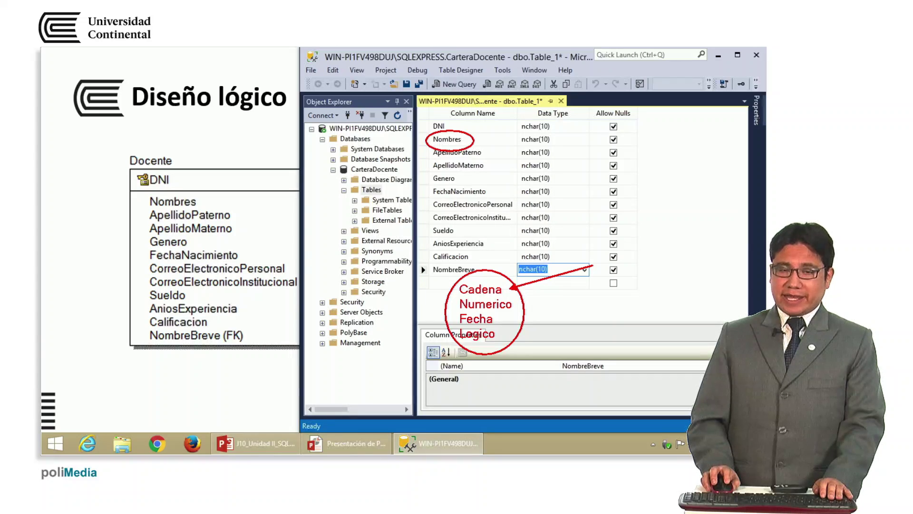